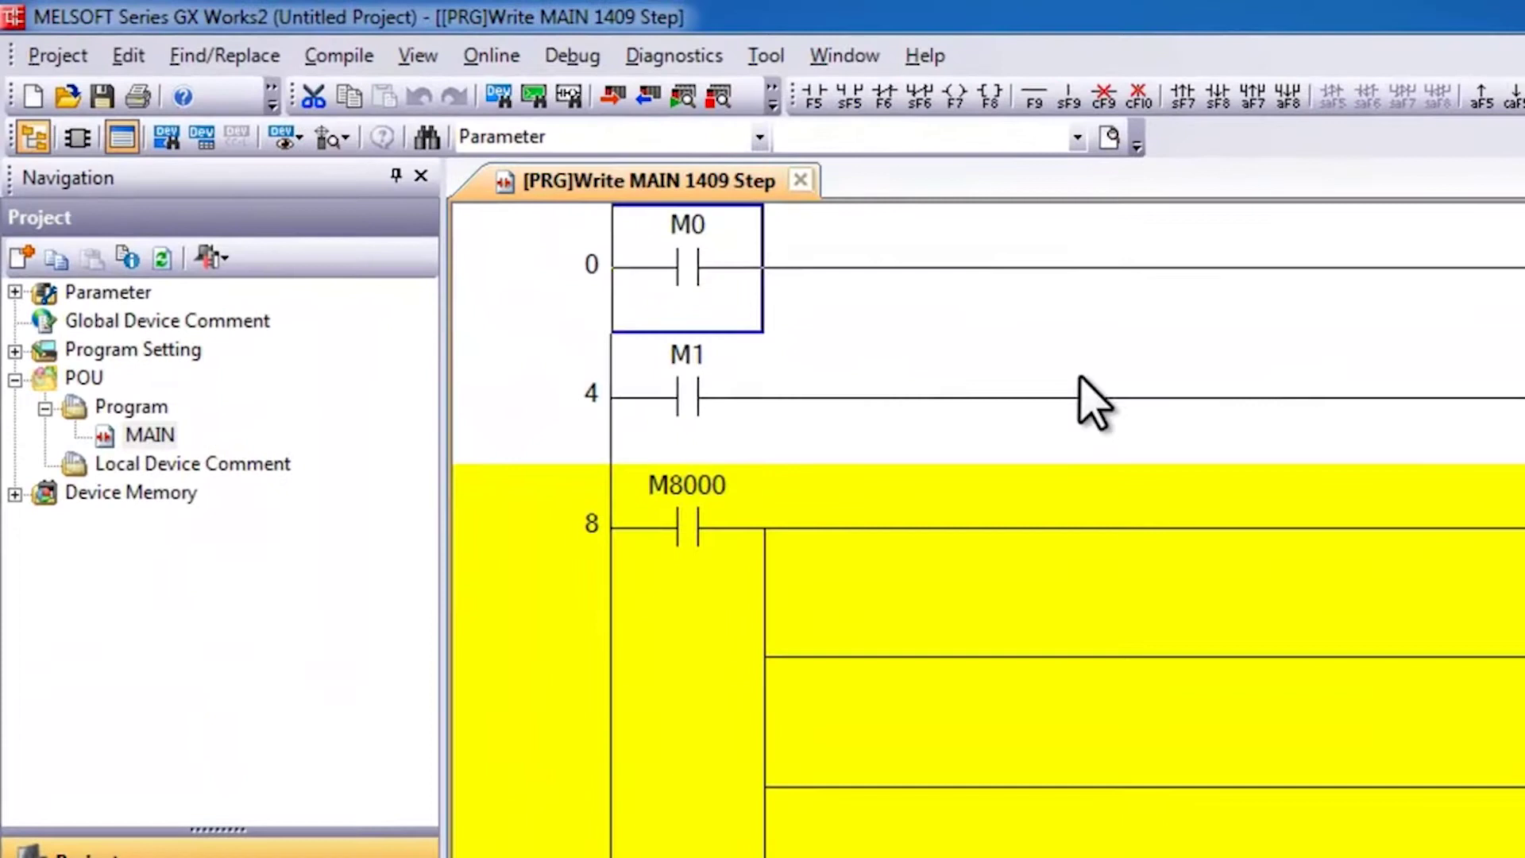
- Open the menu leading to GX Works2's operating manuals
{"action": "left_click", "coordinate": [507, 54]}
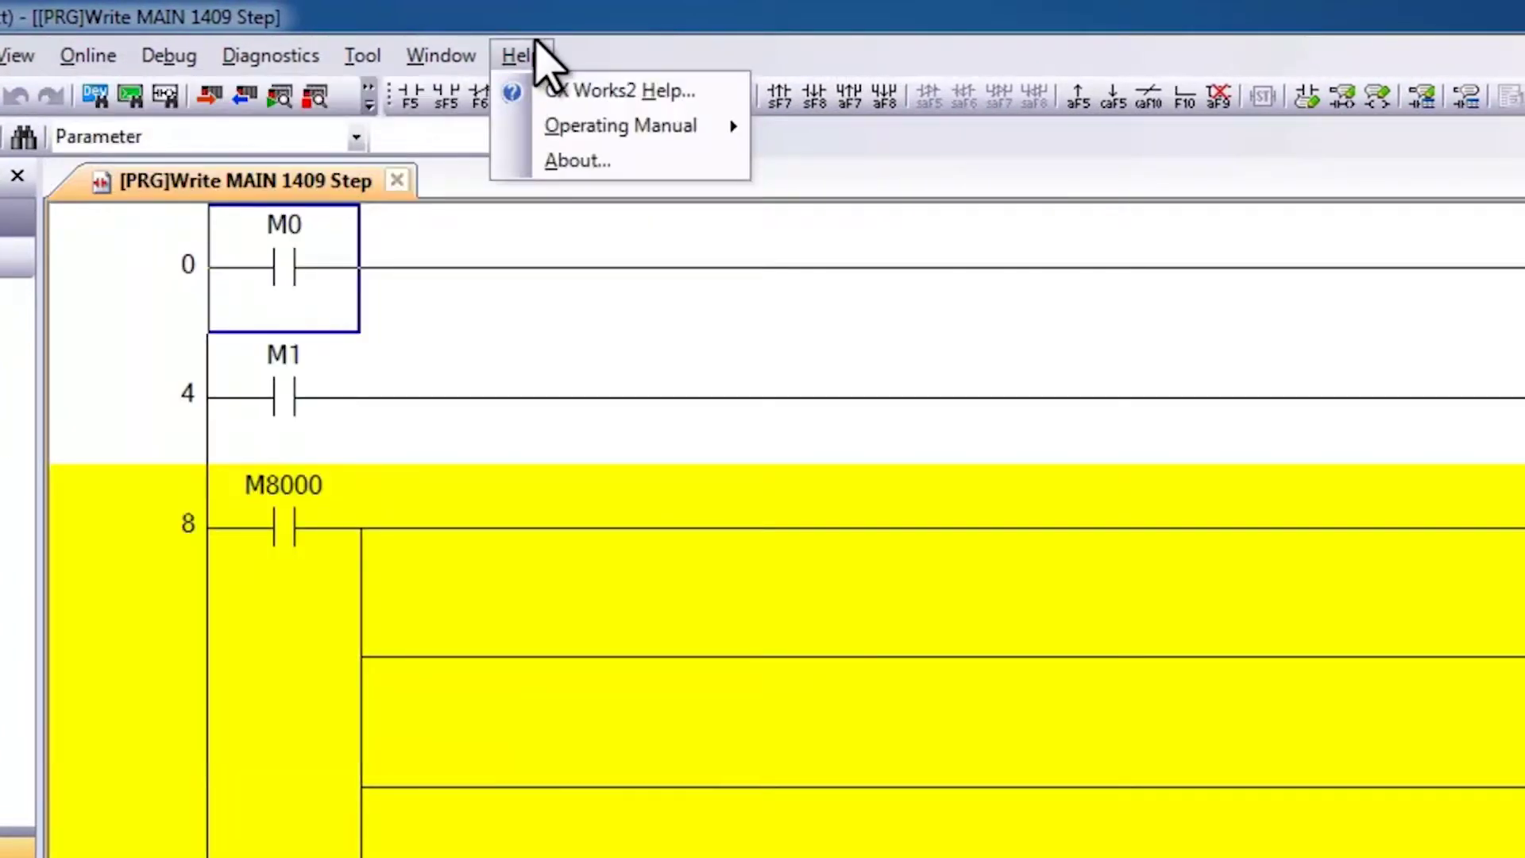
{"action": "mouse_move", "coordinate": [620, 125]}
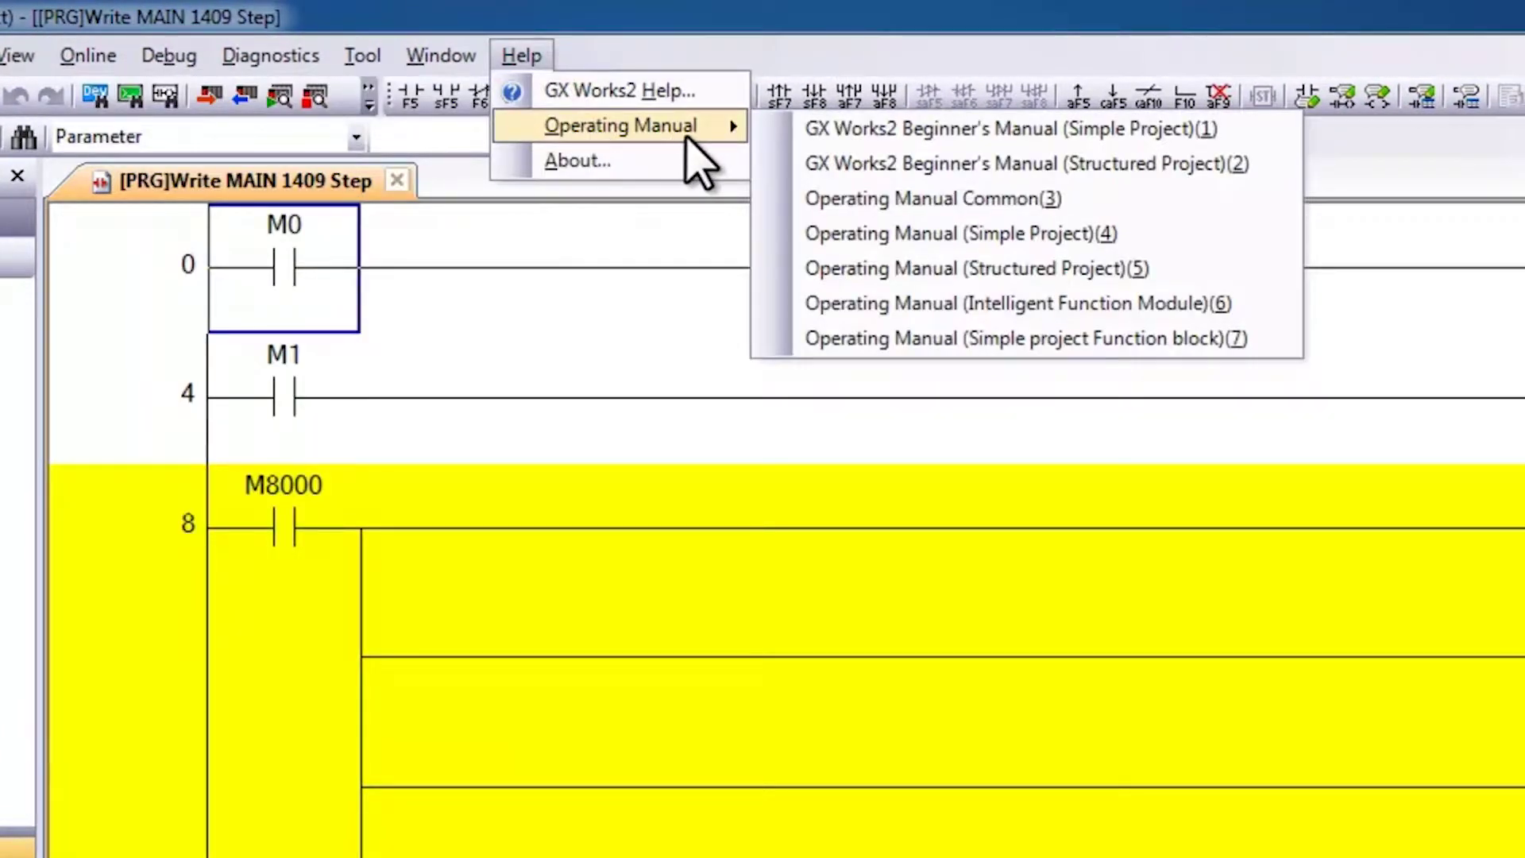
- Open the Simple Project operating manual and find the next mention of 'yellow'
{"action": "left_click", "coordinate": [977, 244]}
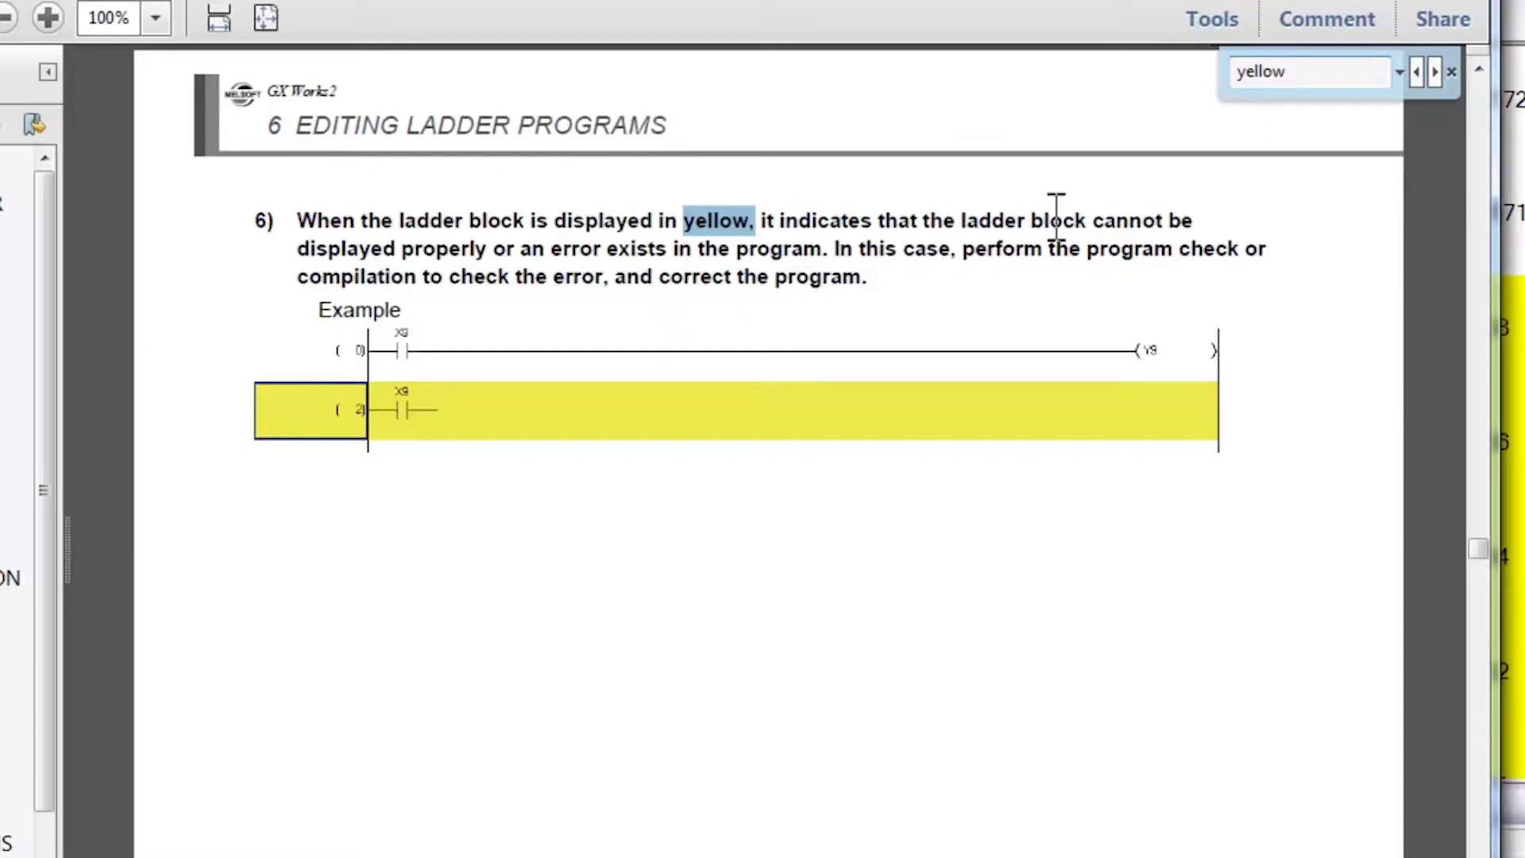
{"action": "left_click", "coordinate": [1418, 71]}
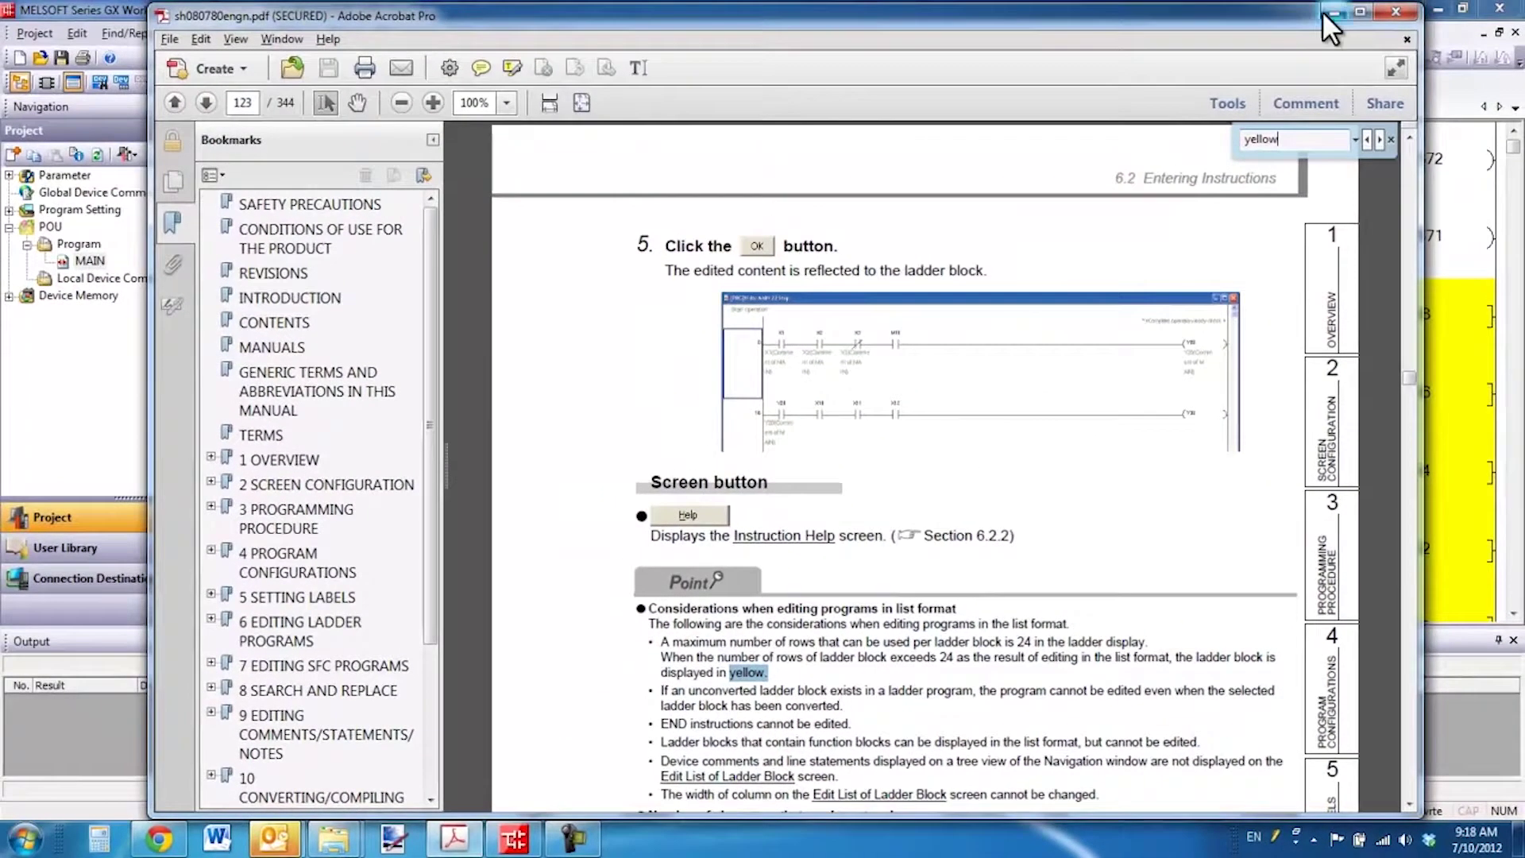
{"action": "left_click", "coordinate": [1334, 13]}
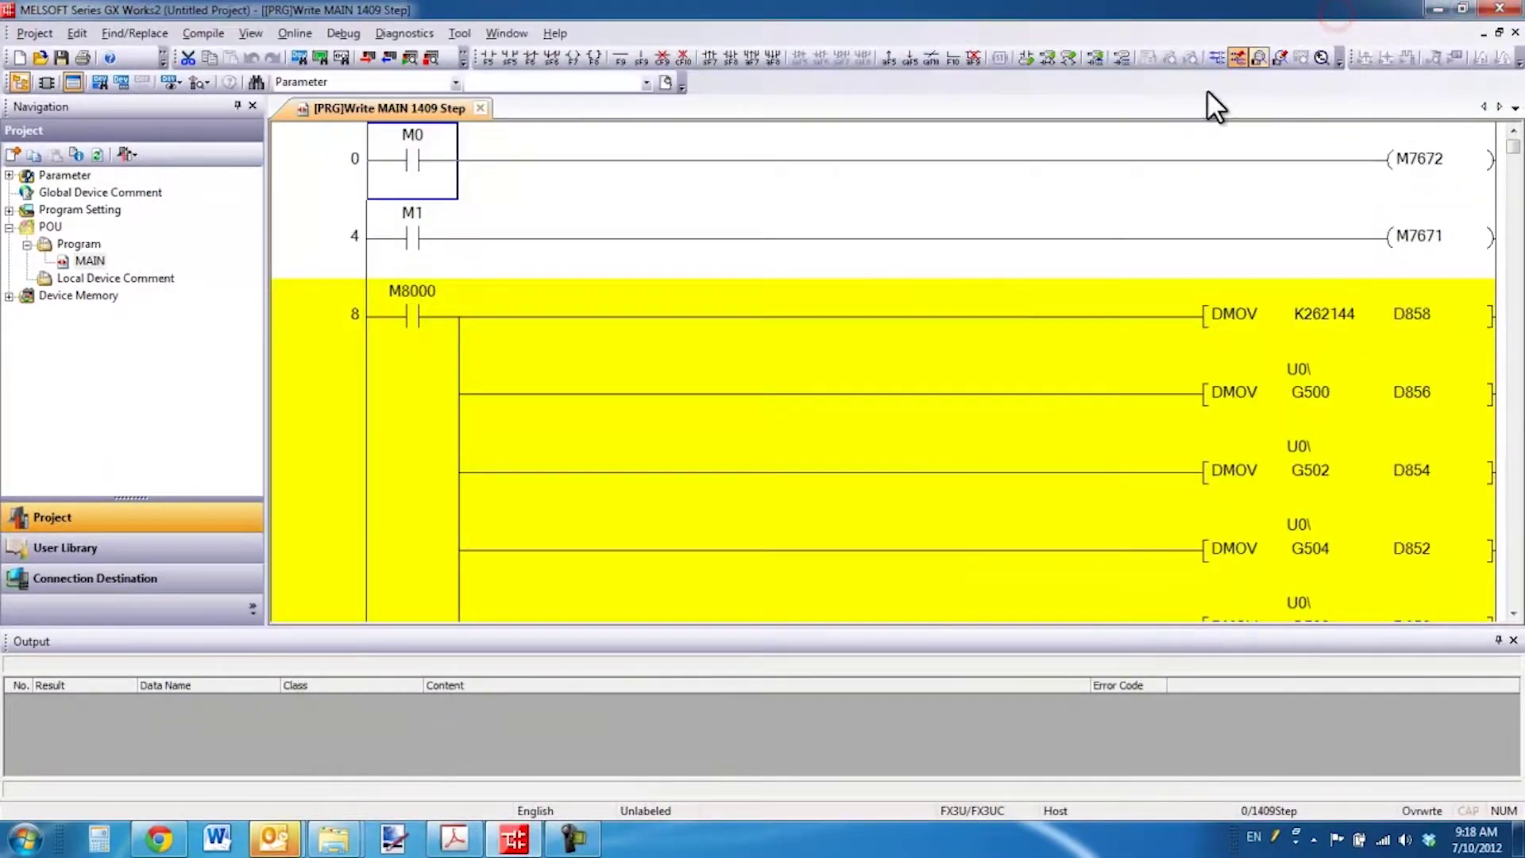
{"action": "left_click", "coordinate": [411, 318]}
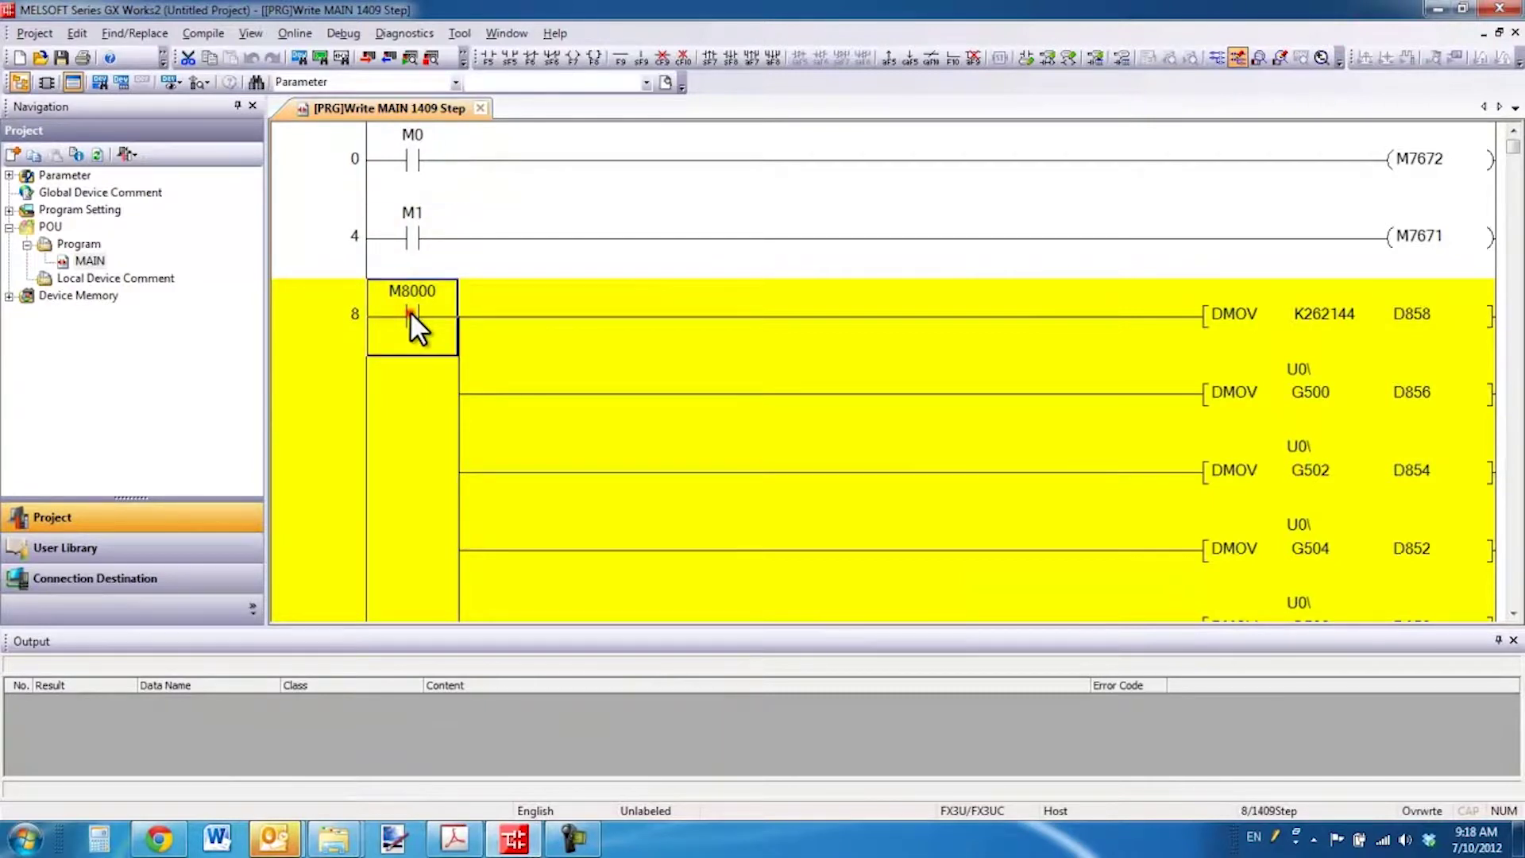
{"action": "left_click", "coordinate": [1354, 314]}
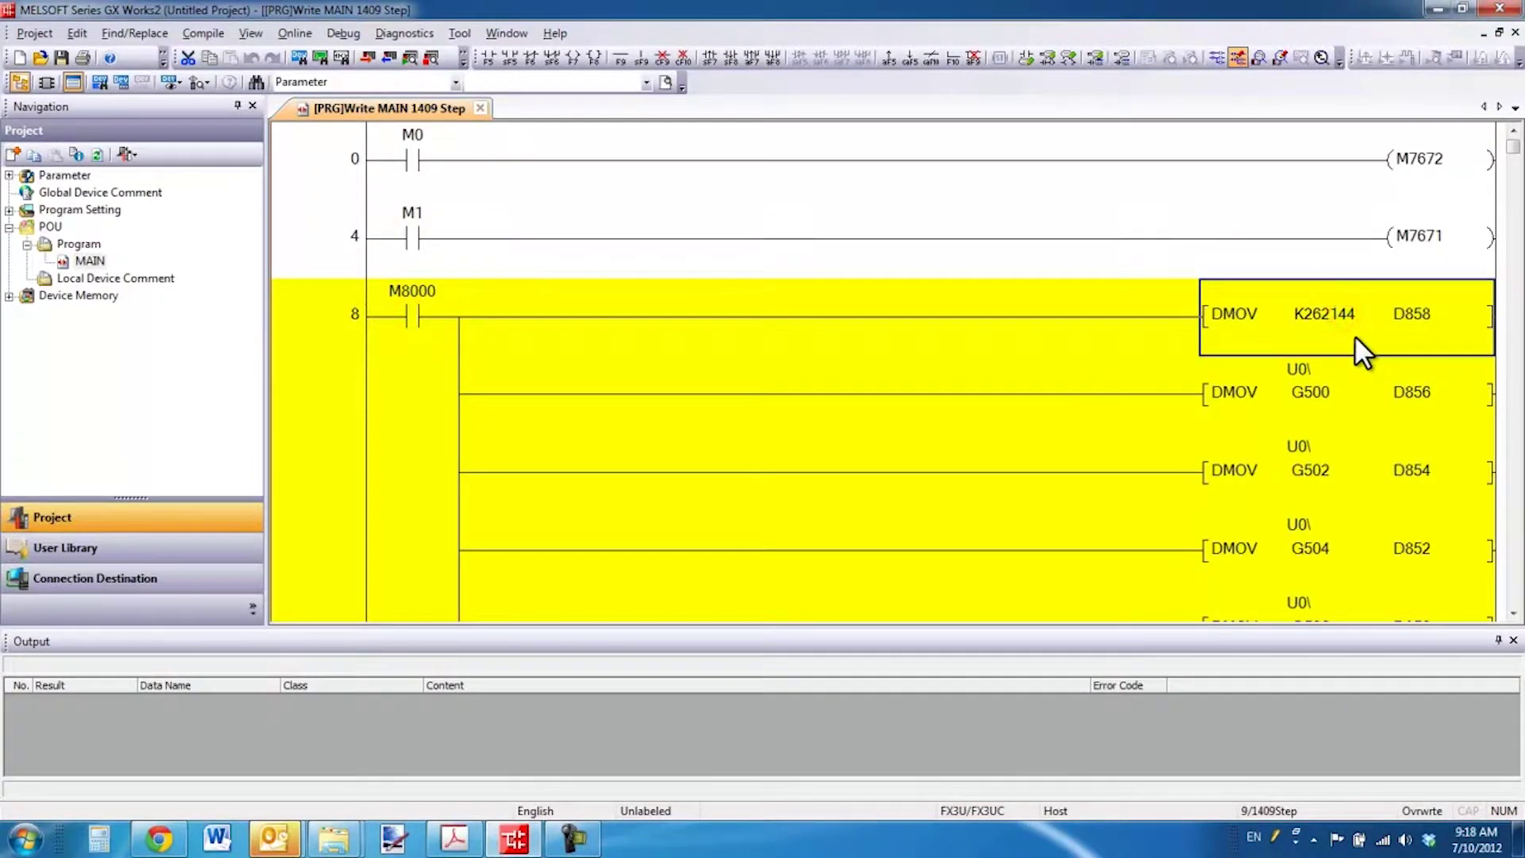
{"action": "scroll", "coordinate": [1356, 336], "scroll_direction": "down", "scroll_amount": 1}
{"action": "scroll", "coordinate": [1354, 336], "scroll_direction": "down", "scroll_amount": 1}
{"action": "scroll", "coordinate": [1356, 337], "scroll_direction": "down", "scroll_amount": 3}
{"action": "scroll", "coordinate": [1354, 337], "scroll_direction": "down", "scroll_amount": 1}
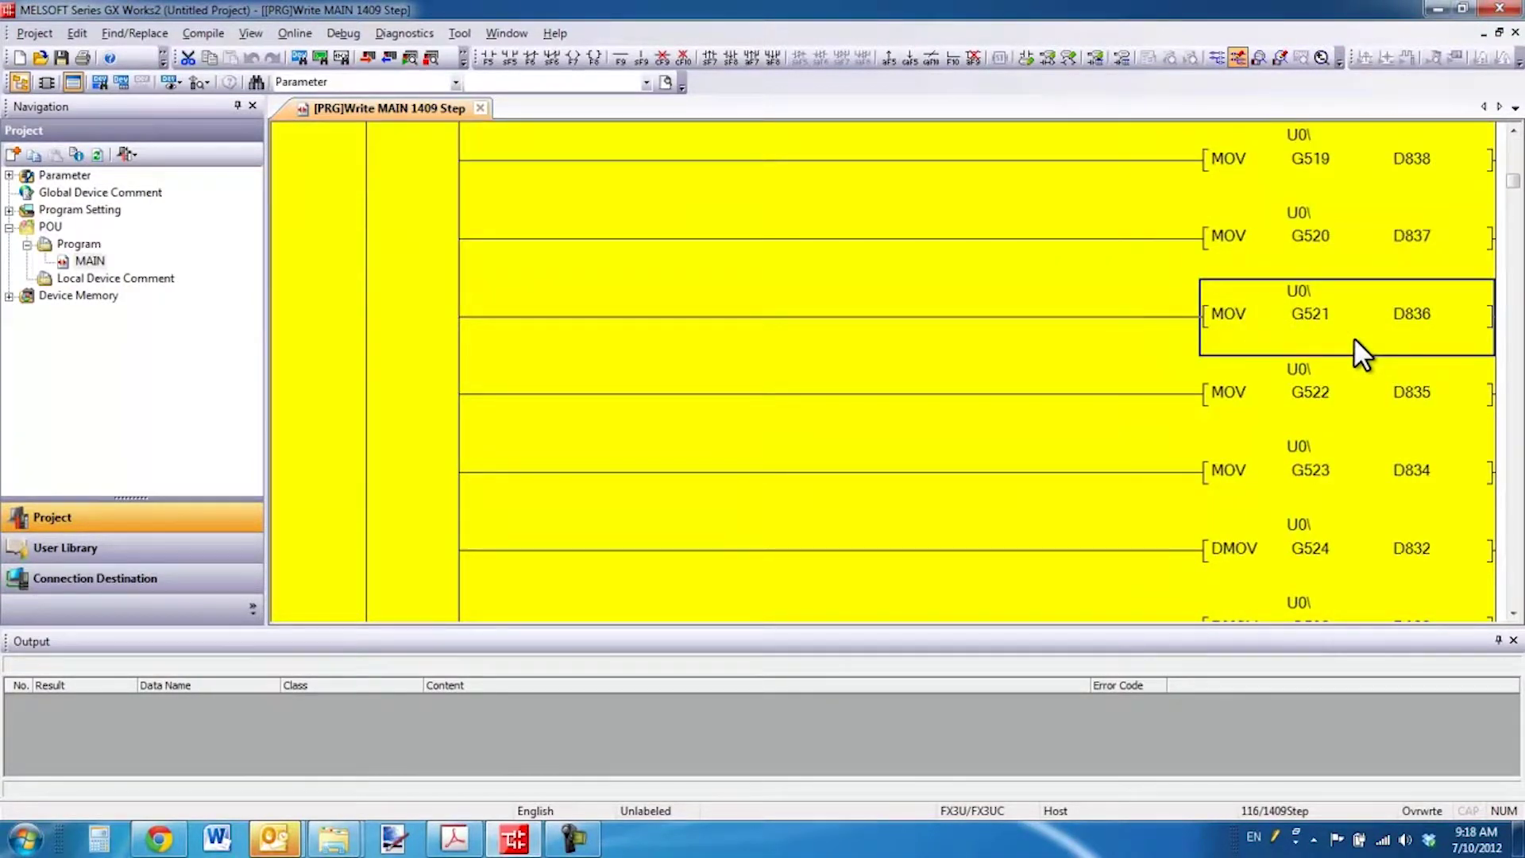
{"action": "scroll", "coordinate": [1354, 338], "scroll_direction": "down", "scroll_amount": 3}
{"action": "scroll", "coordinate": [1353, 337], "scroll_direction": "down", "scroll_amount": 2}
{"action": "scroll", "coordinate": [1329, 335], "scroll_direction": "up", "scroll_amount": 1}
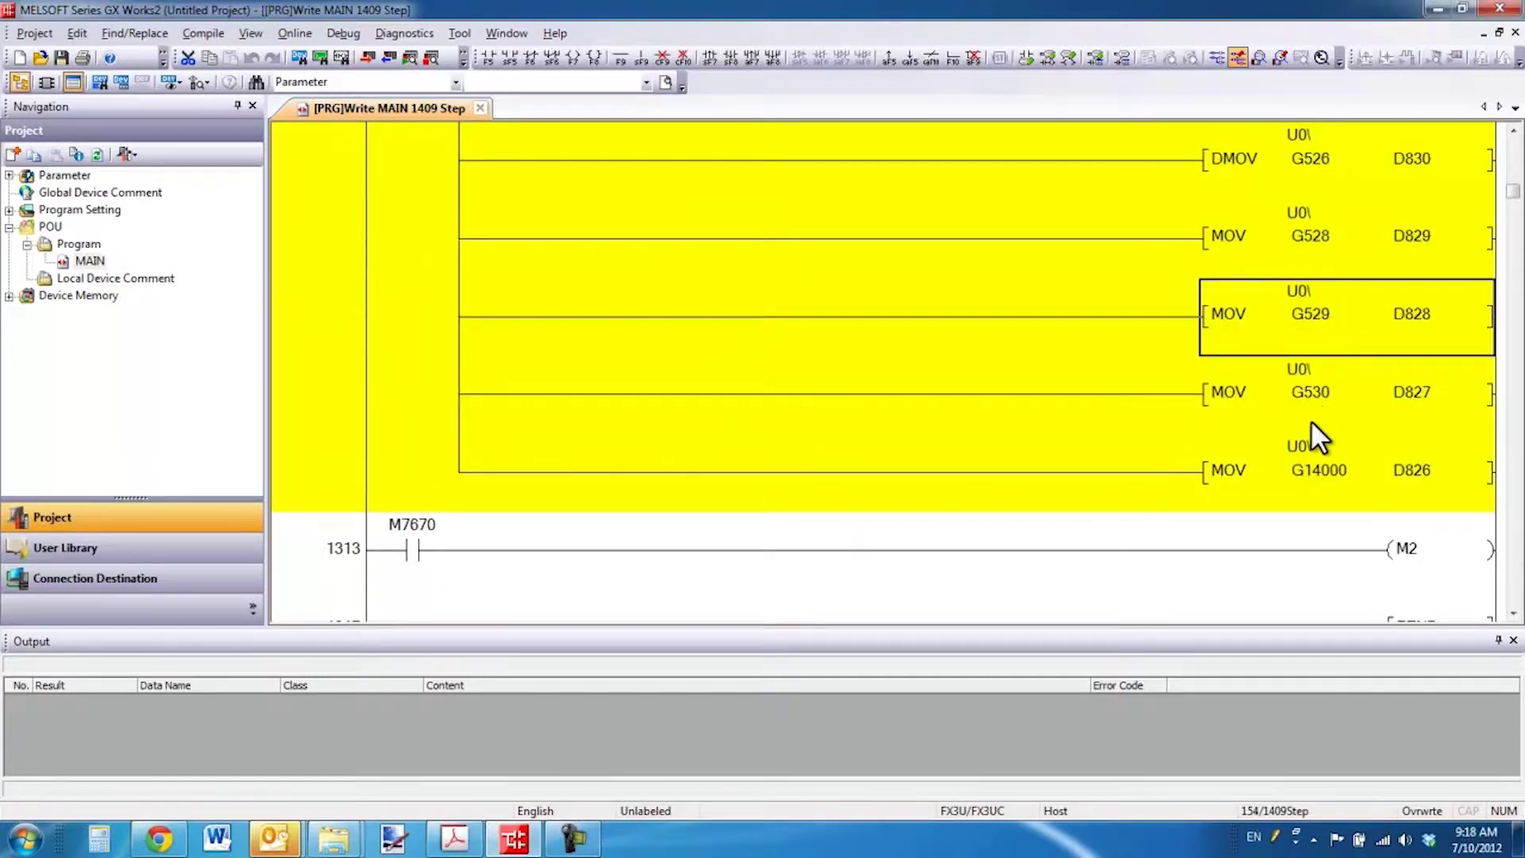
{"action": "left_click", "coordinate": [1307, 463]}
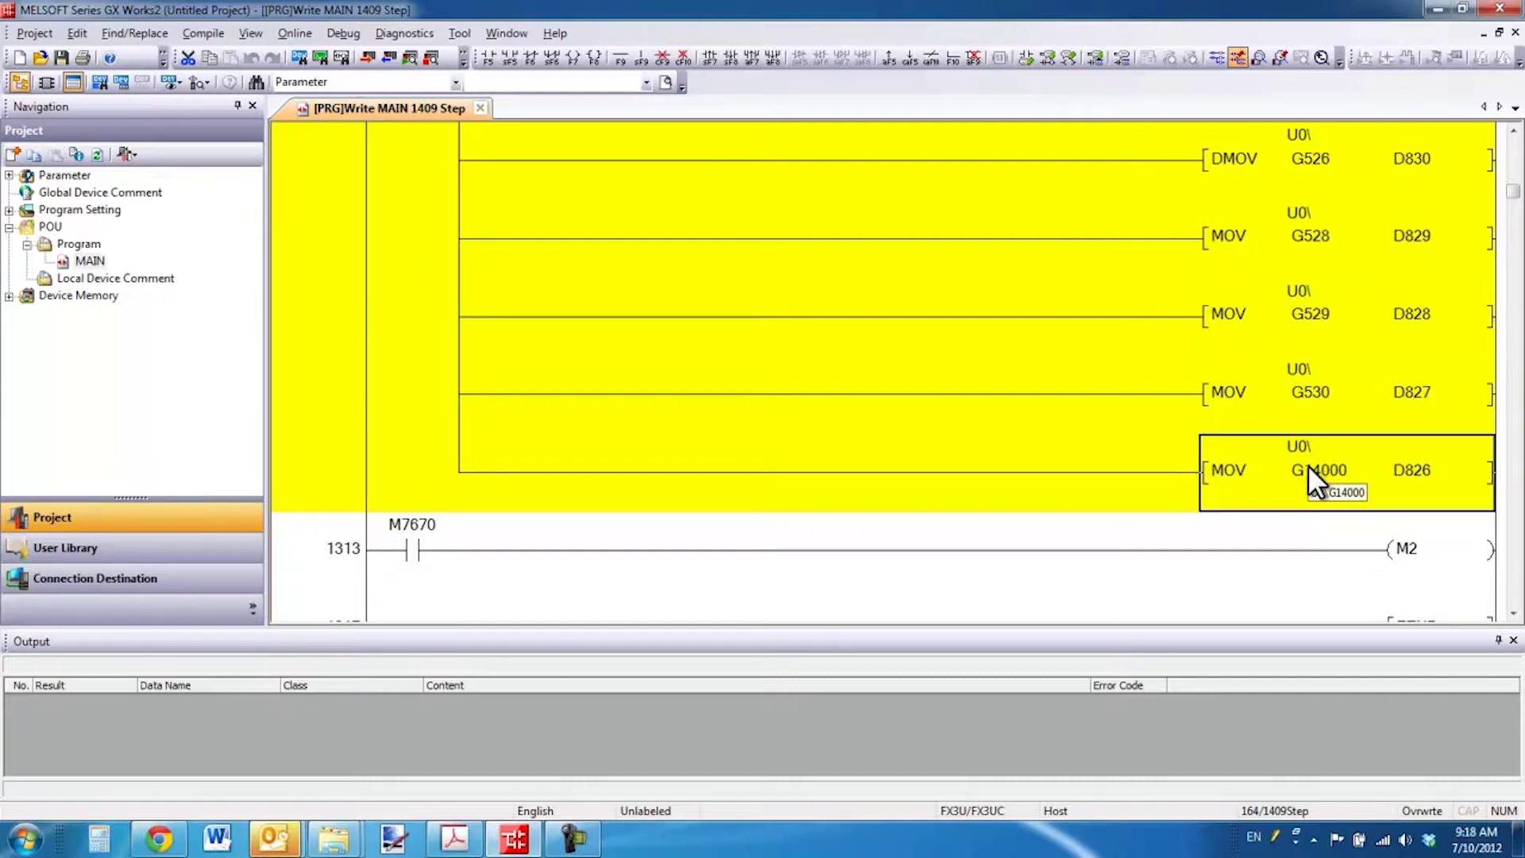
{"action": "left_click", "coordinate": [346, 551]}
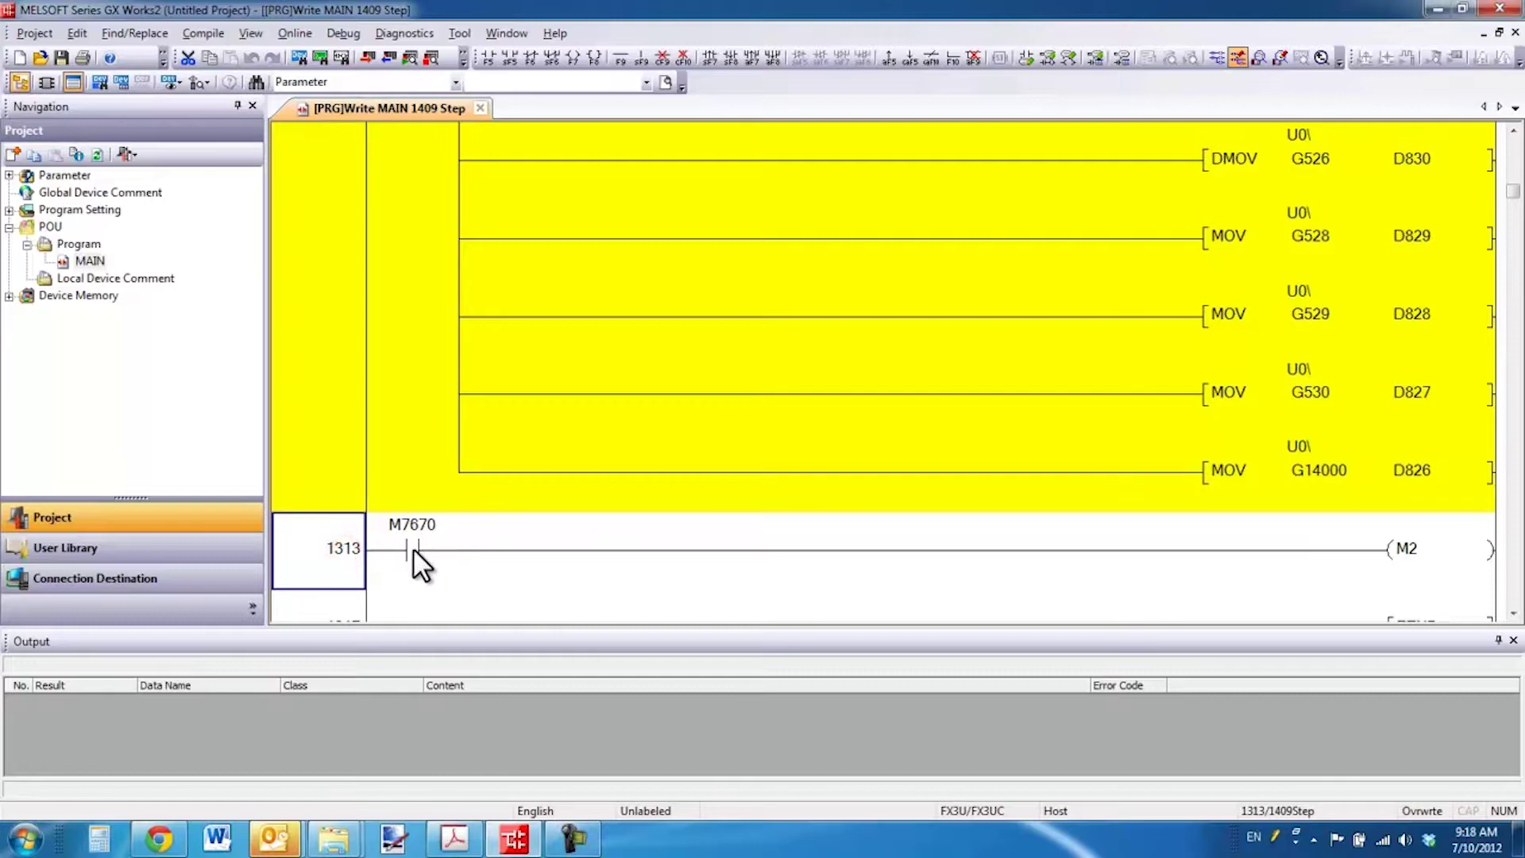
{"action": "scroll", "coordinate": [431, 533], "scroll_direction": "up", "scroll_amount": 2}
{"action": "scroll", "coordinate": [430, 533], "scroll_direction": "up", "scroll_amount": 2}
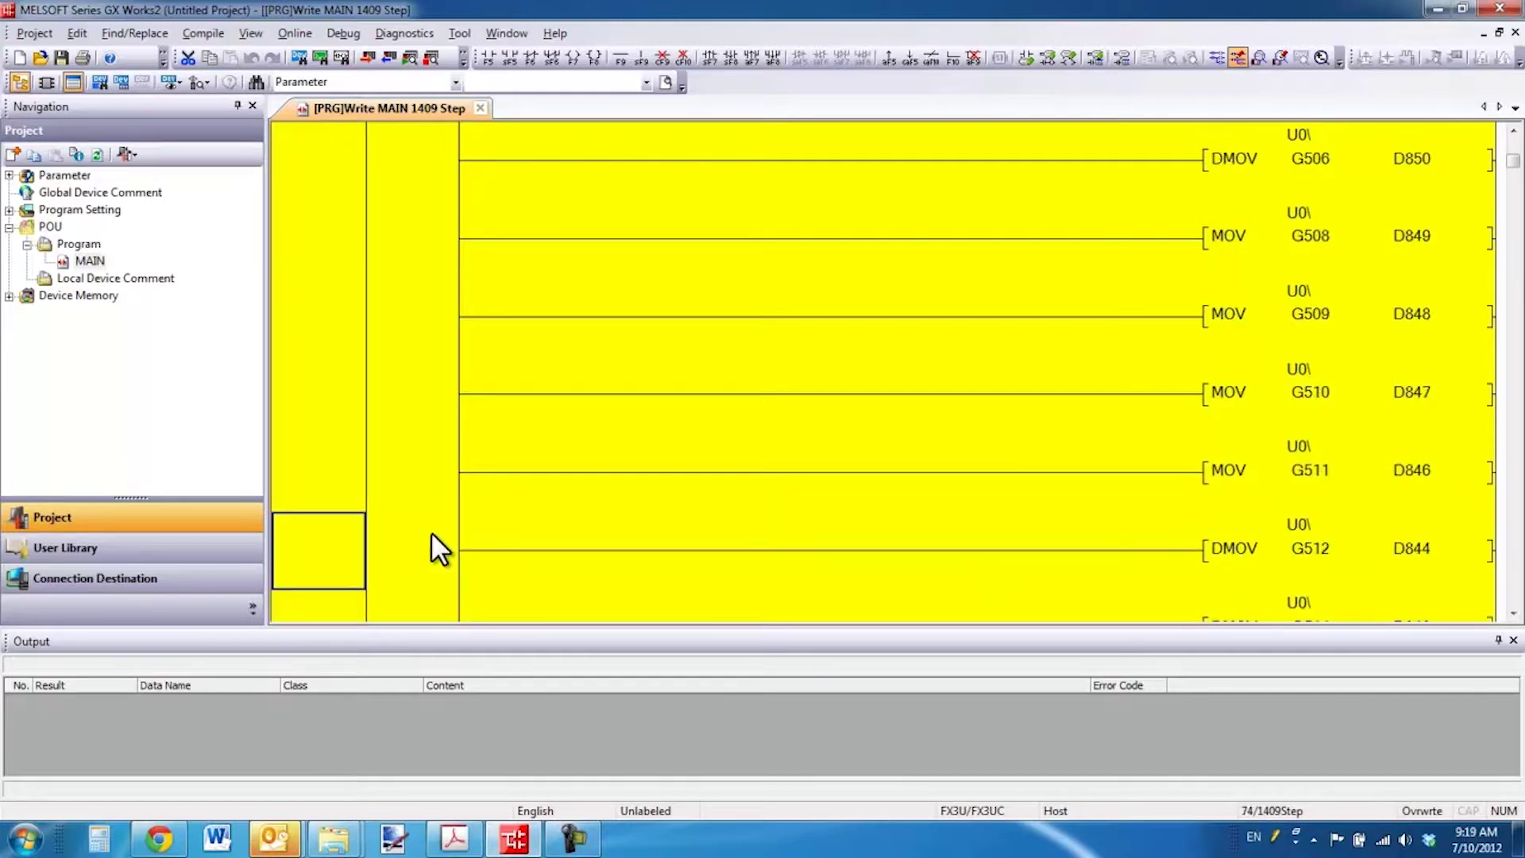
{"action": "scroll", "coordinate": [431, 533], "scroll_direction": "up", "scroll_amount": 3}
- Select the step-8 M8000 contact and begin re-entering its device
{"action": "left_click", "coordinate": [407, 313]}
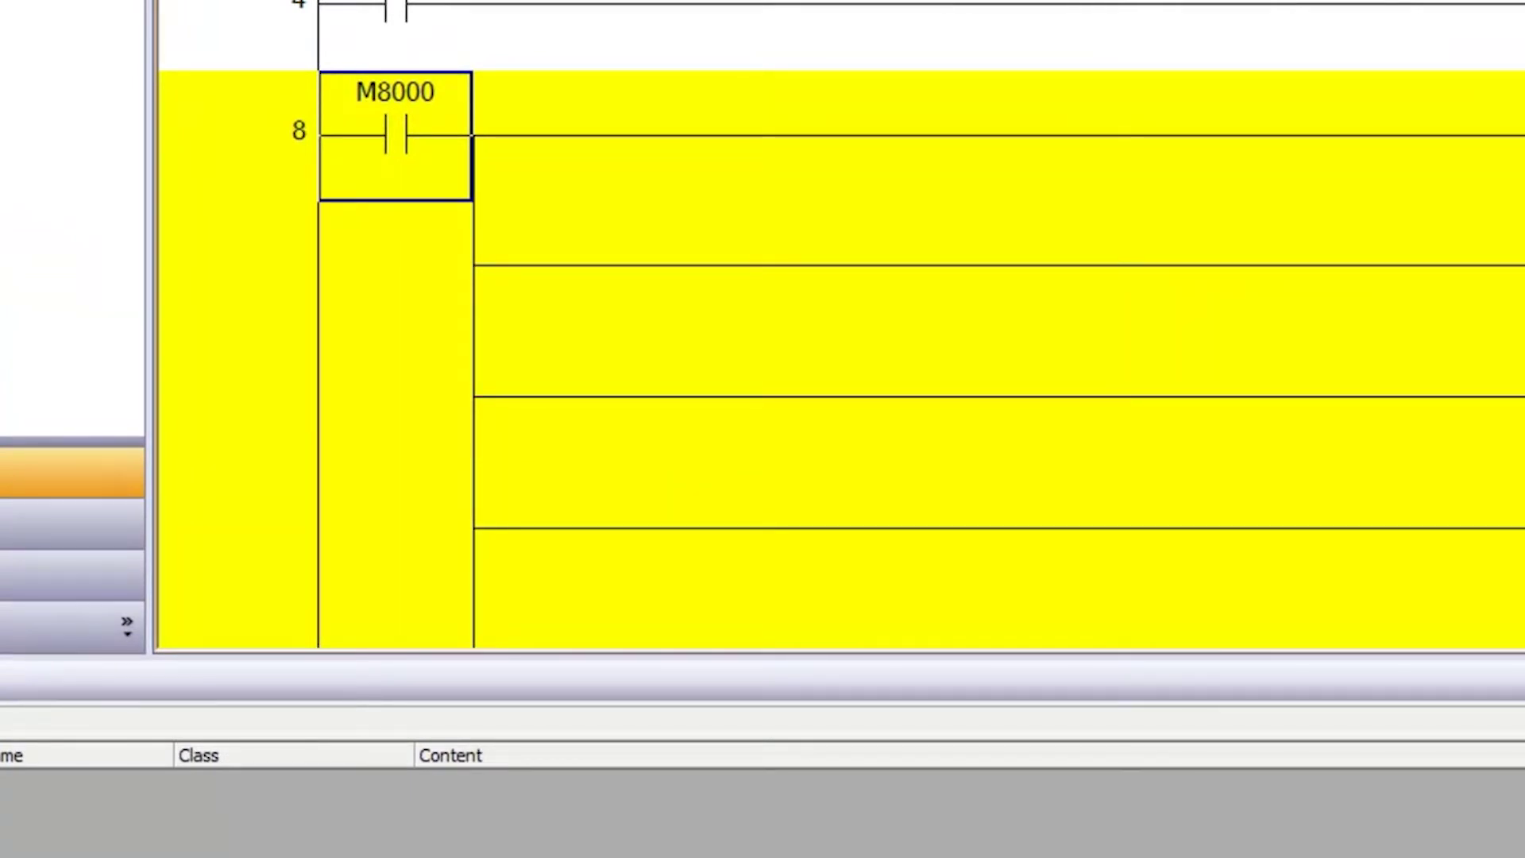
{"action": "left_click", "coordinate": [426, 153]}
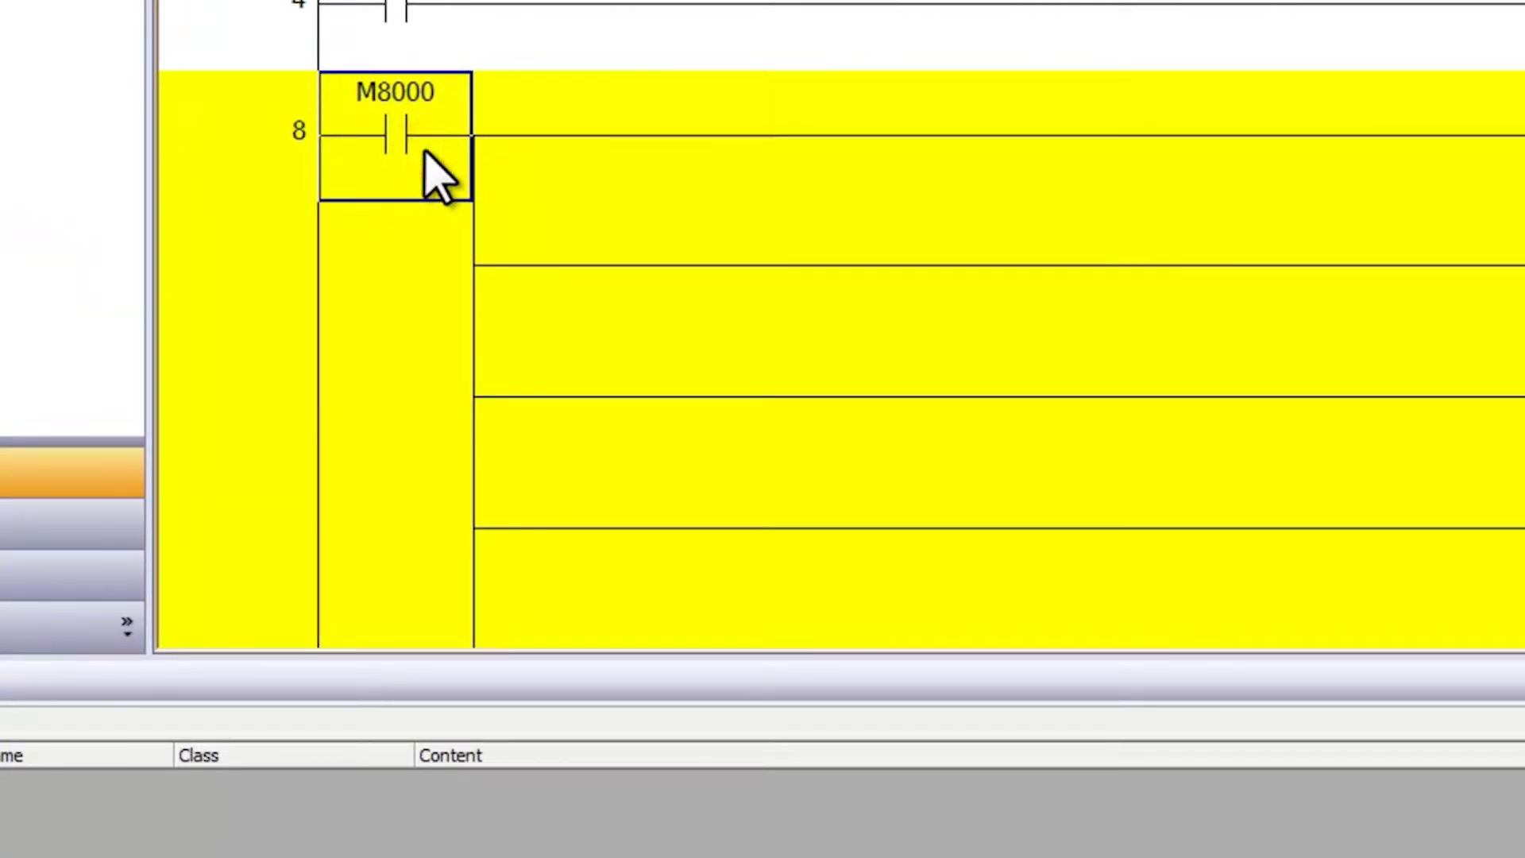
{"action": "key", "text": "F5"}
{"action": "type", "text": "m"}
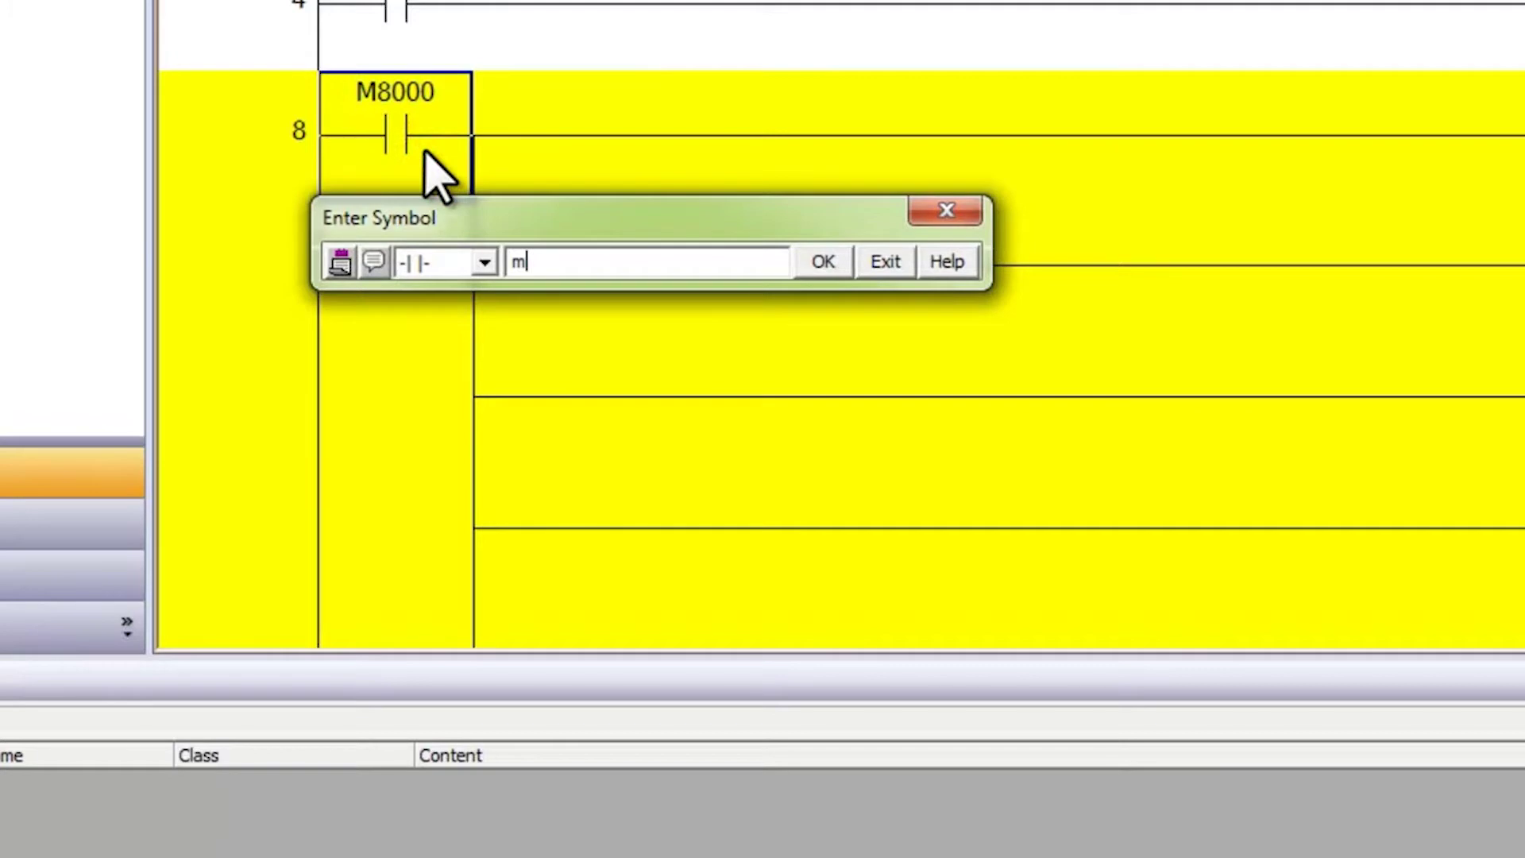
{"action": "type", "text": "8000"}
- Confirm M8000, convert the ladder program, and select line 169
{"action": "key", "text": "Return"}
{"action": "key", "text": "F4"}
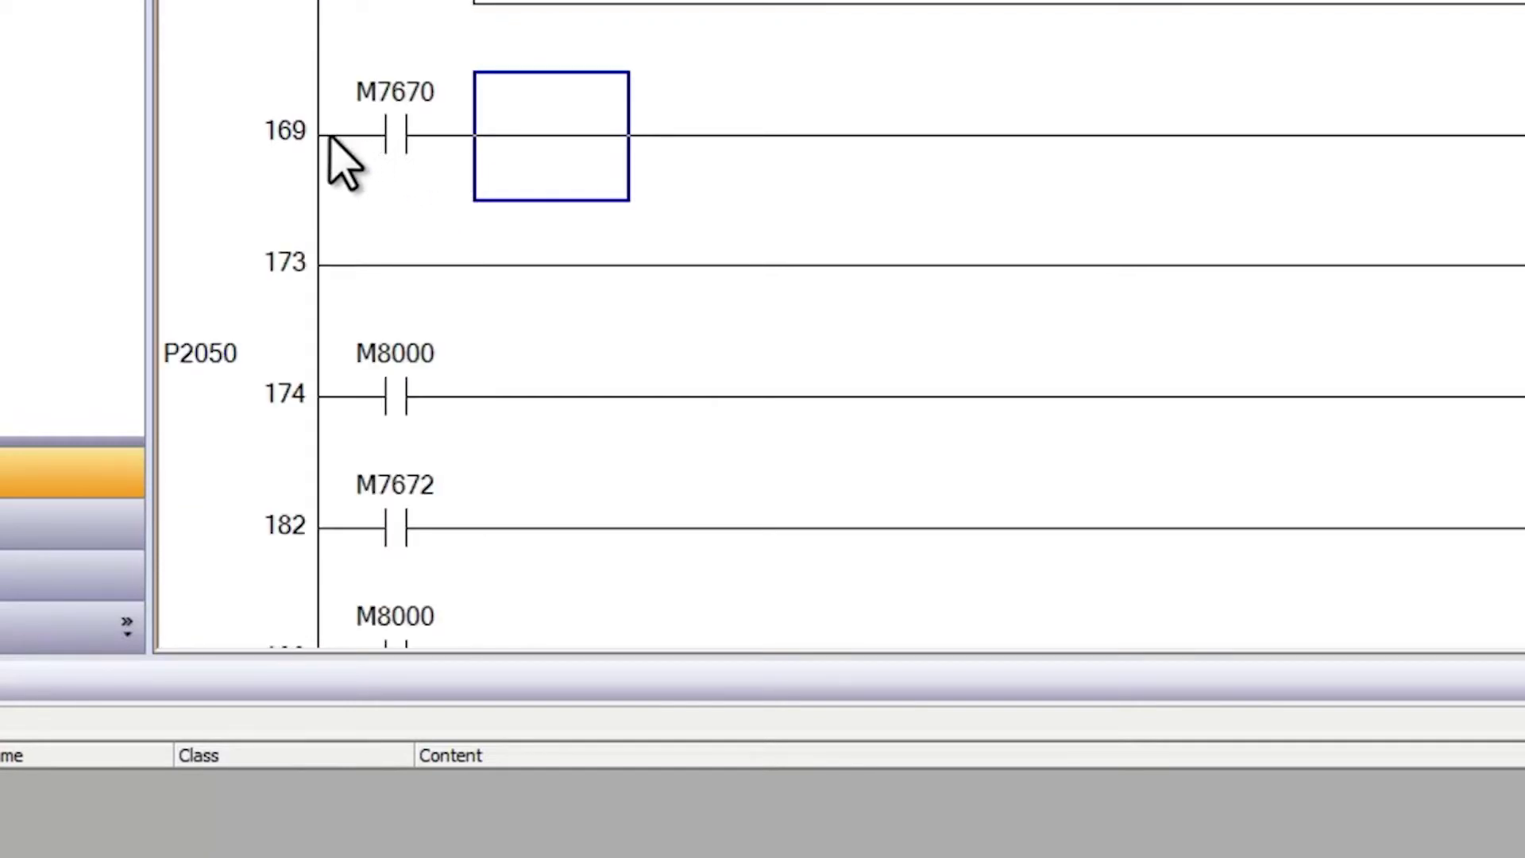
{"action": "left_click", "coordinate": [286, 139]}
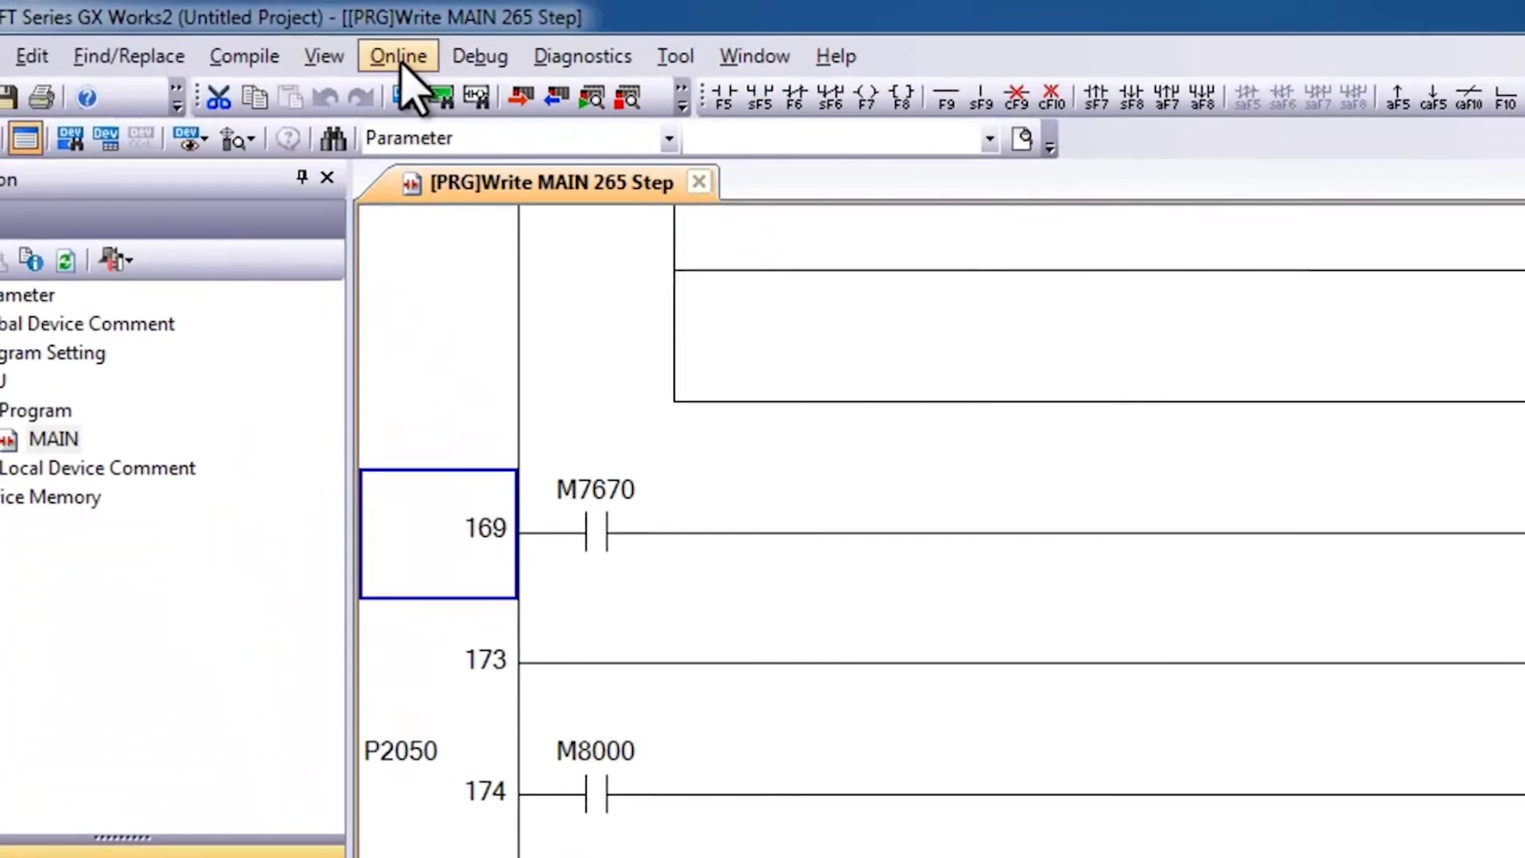
- Verify Parameter+Program against the connected FX3U PLC
{"action": "left_click", "coordinate": [399, 59]}
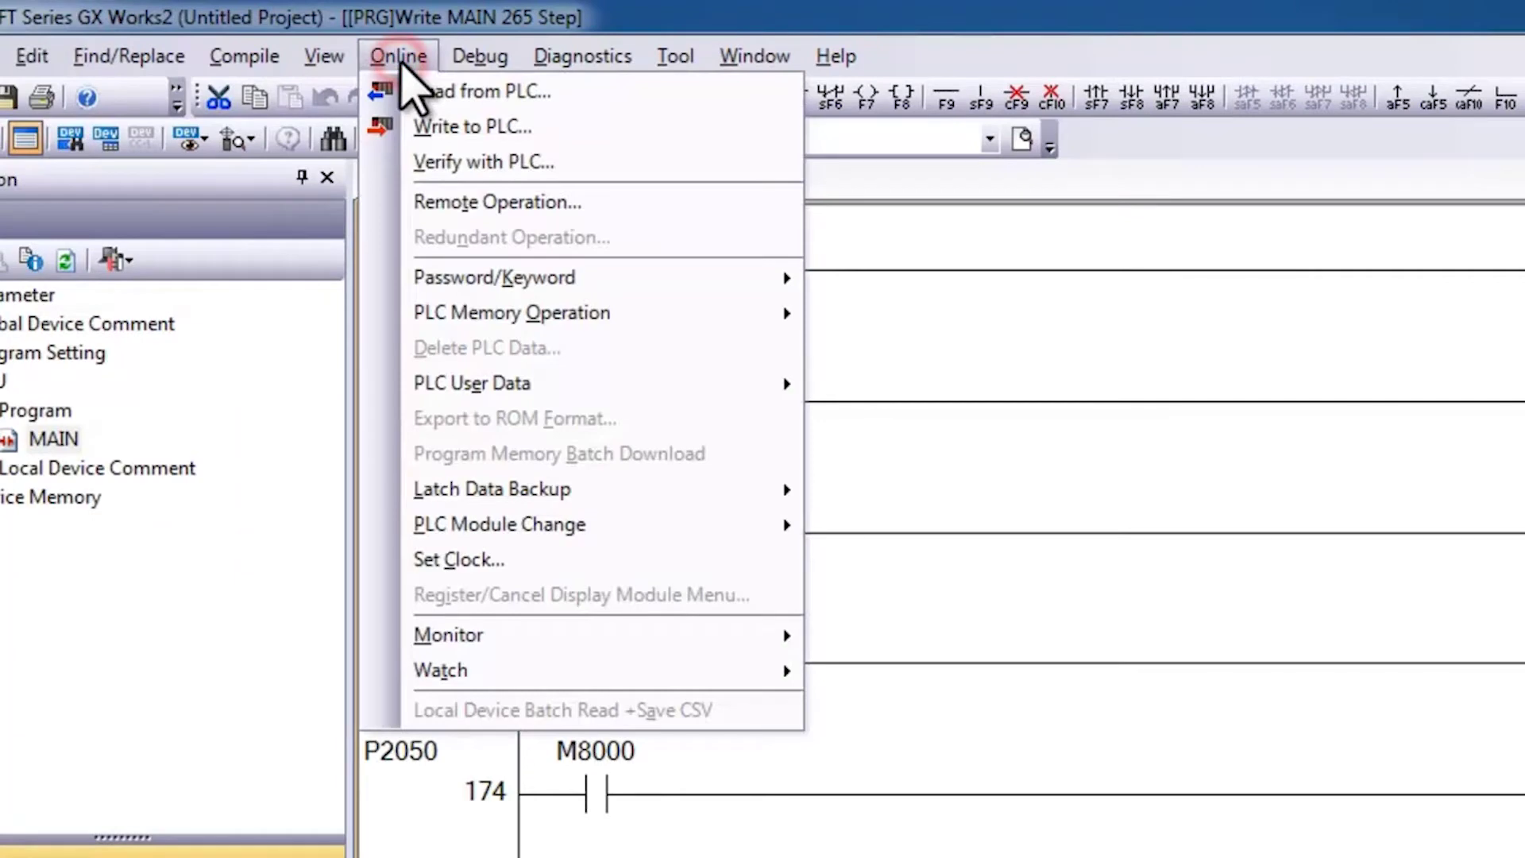
{"action": "left_click", "coordinate": [441, 168]}
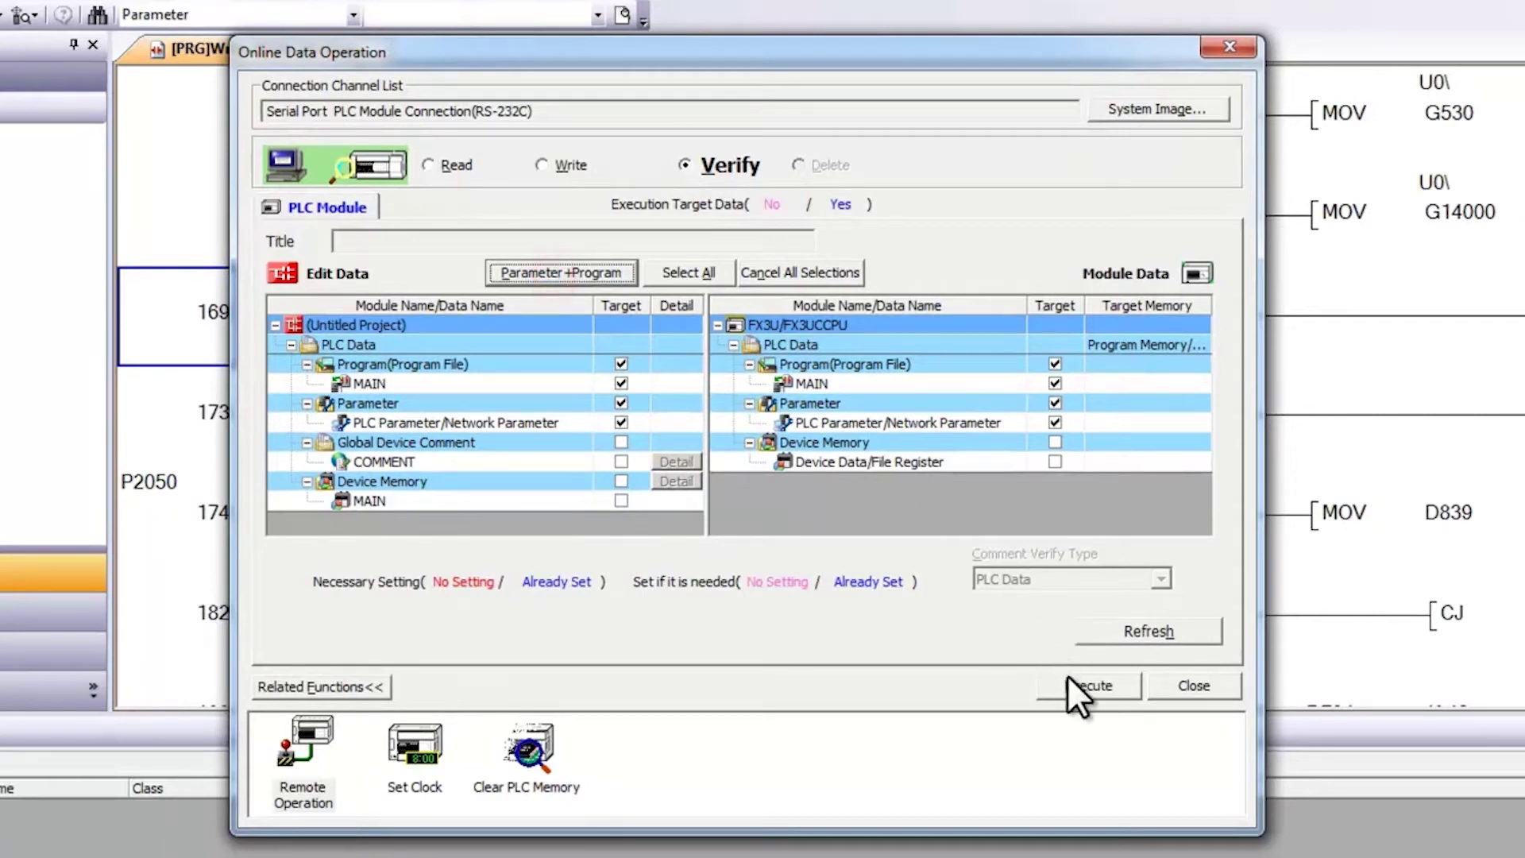
{"action": "left_click", "coordinate": [1087, 690]}
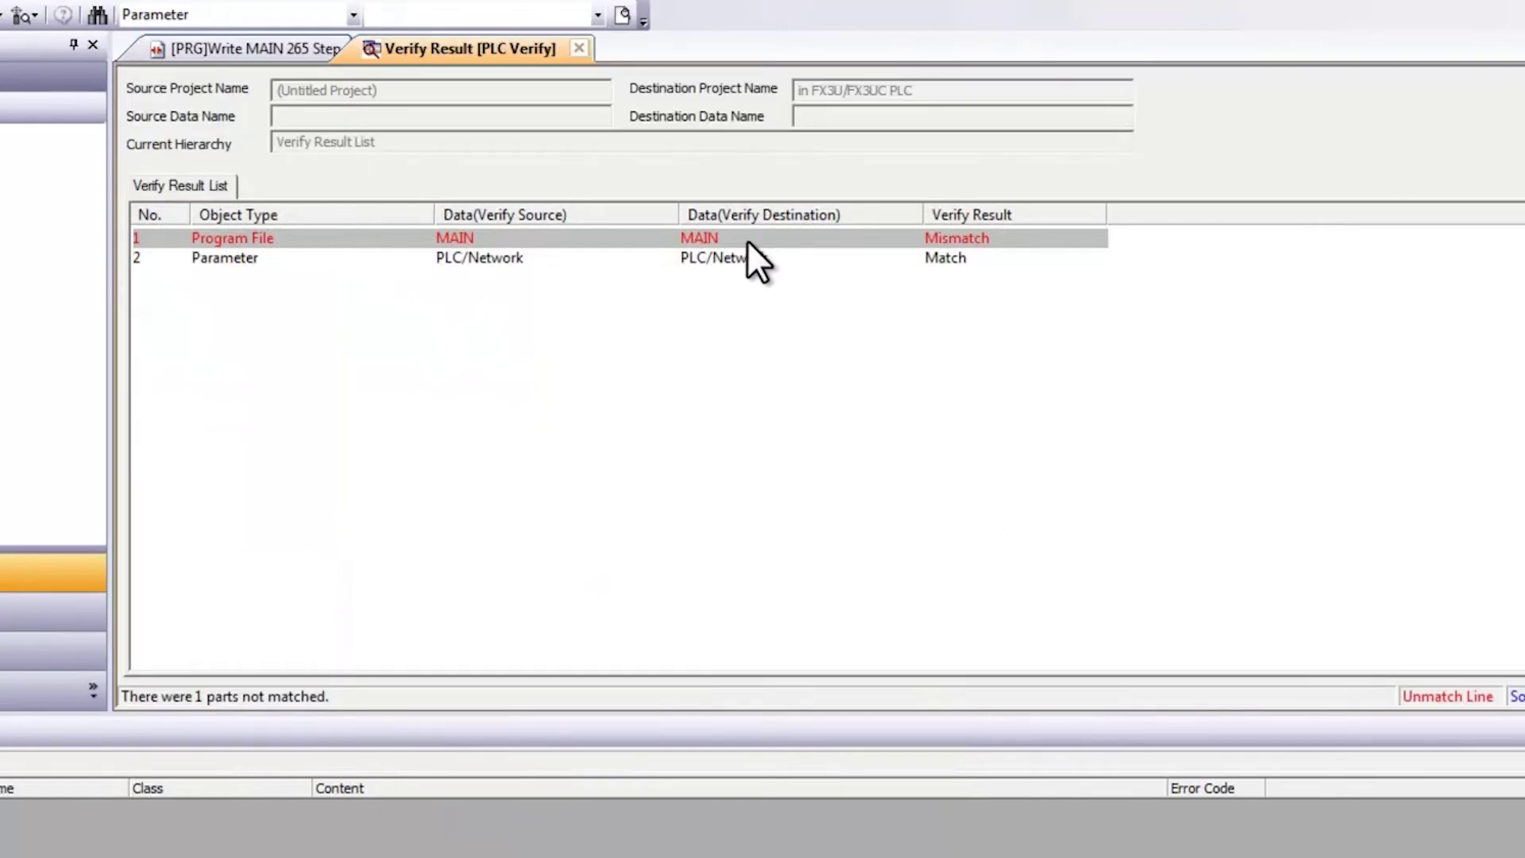
- Open Detail Verify Result for the mismatched MAIN program file
{"action": "double_click", "coordinate": [745, 240]}
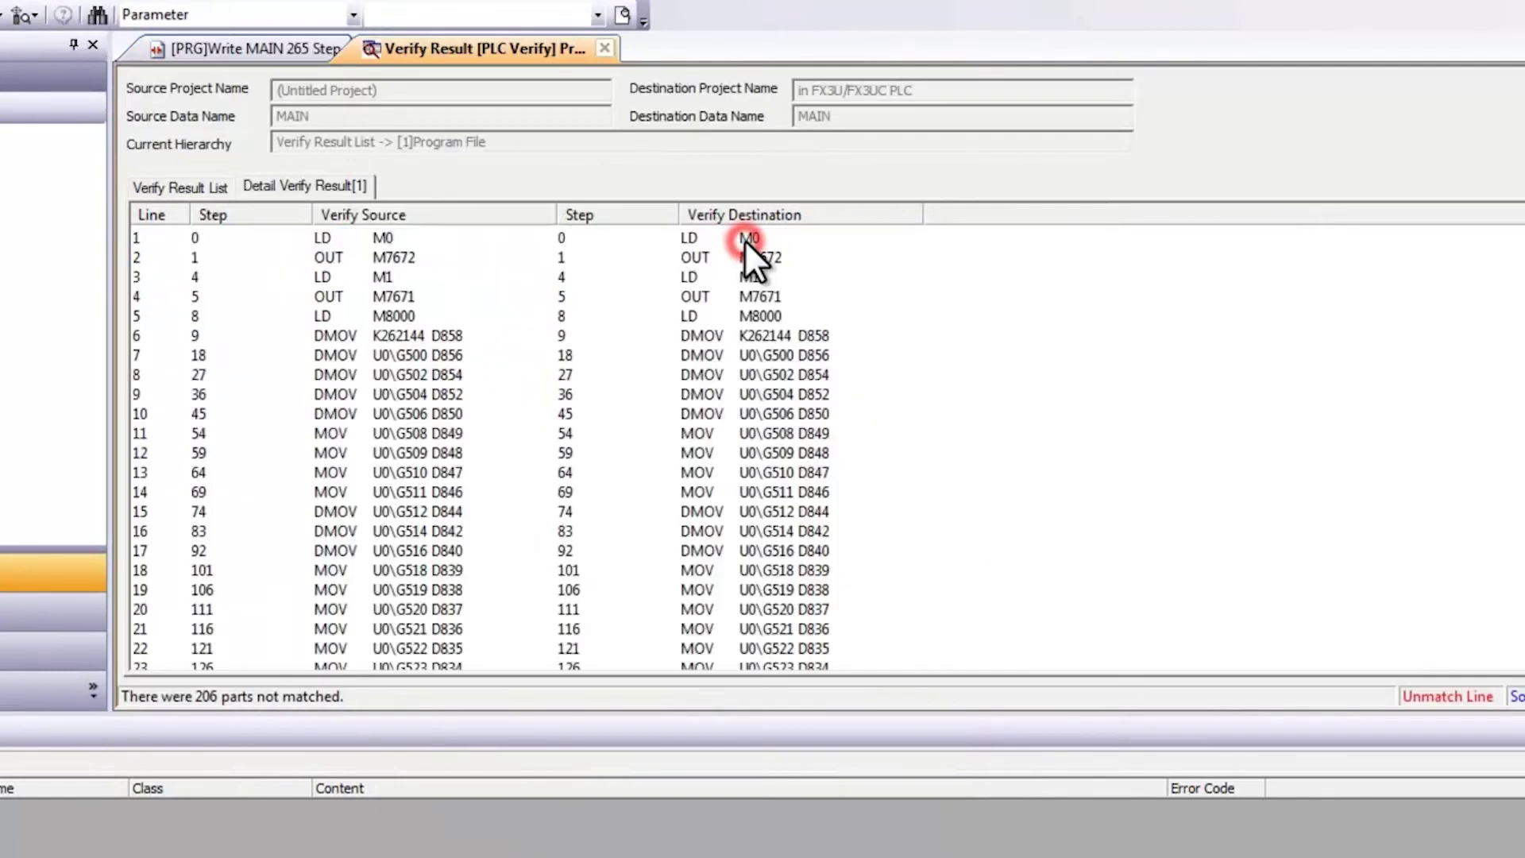
{"action": "scroll", "coordinate": [528, 451], "scroll_direction": "down", "scroll_amount": 9}
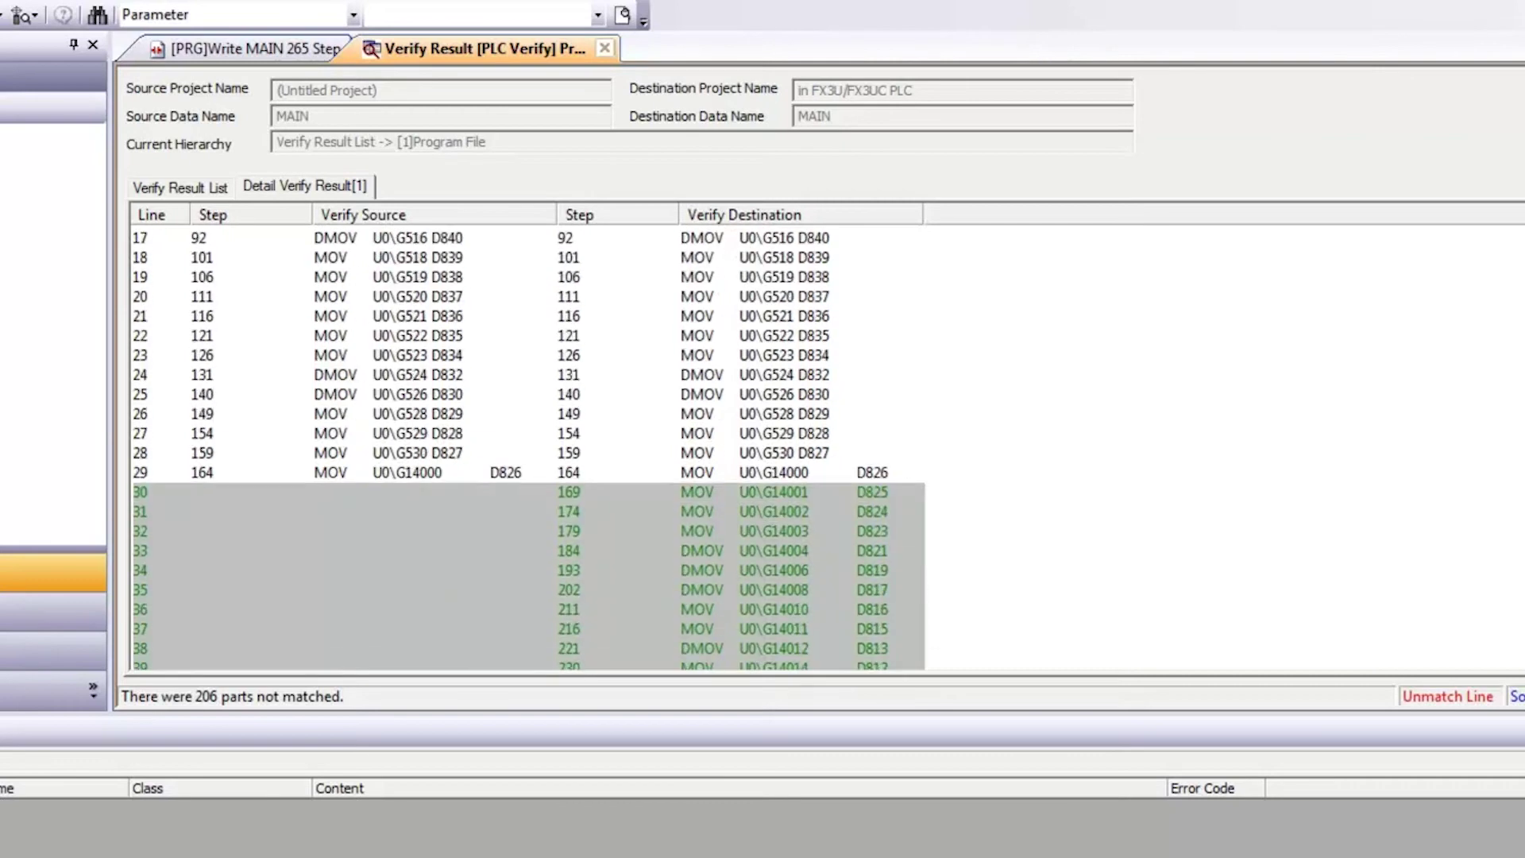